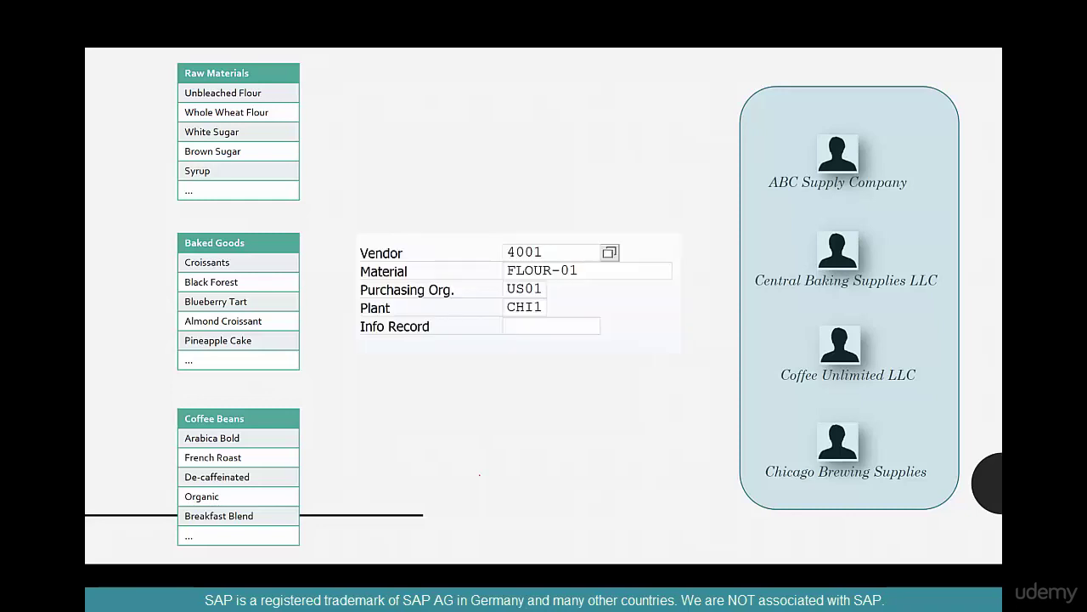
- Switch to SAP, leave the vendor display, and open transaction ME11 for creating a purchasing info record
{"action": "key", "text": "alt+Tab"}
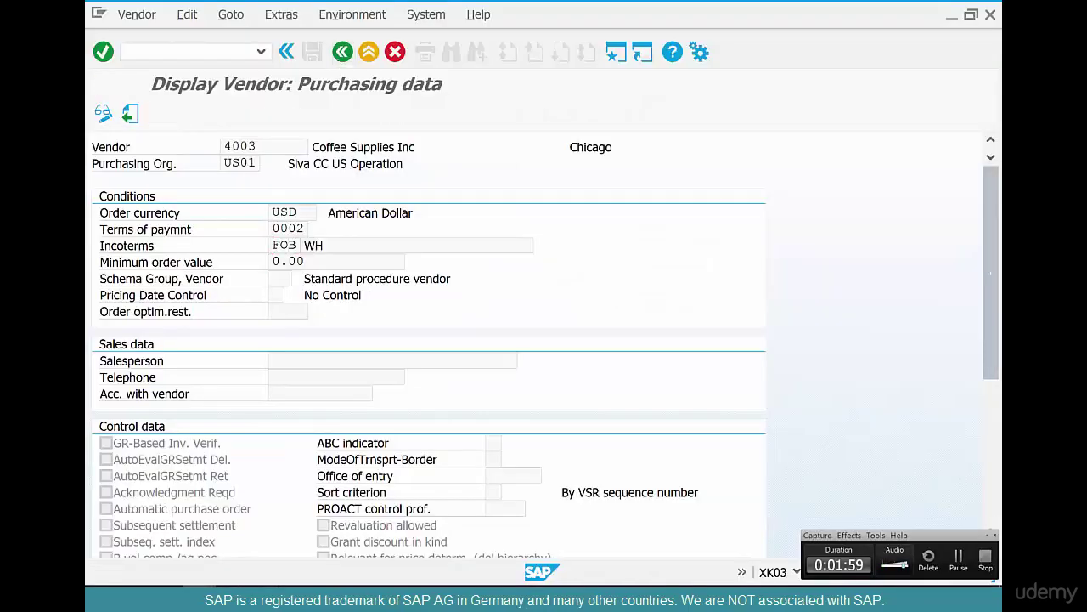
{"action": "key", "text": "F3"}
{"action": "key", "text": "F3"}
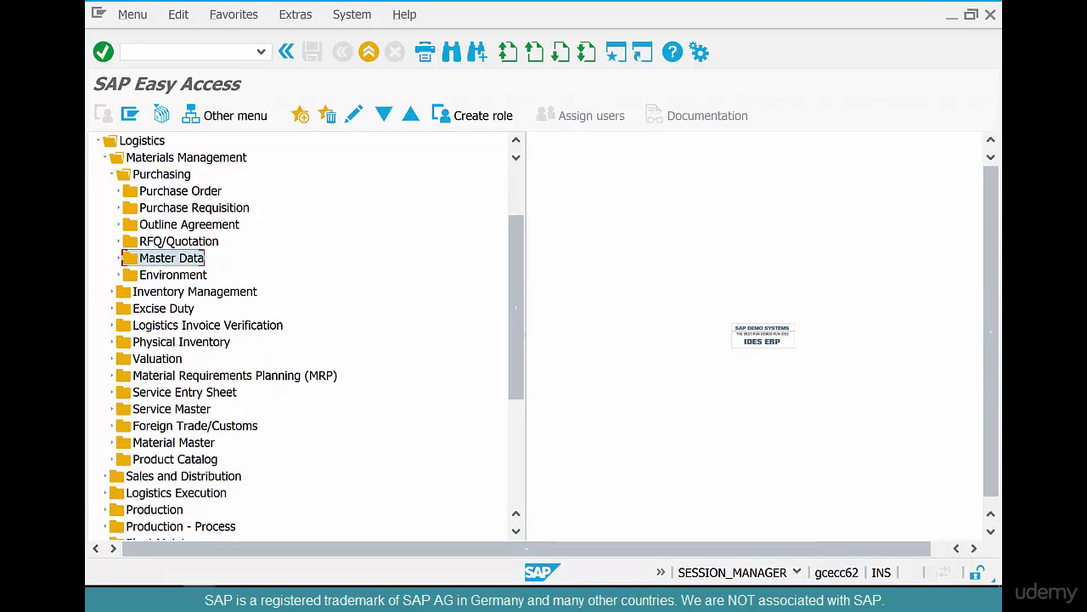
{"action": "left_click", "coordinate": [118, 258]}
{"action": "left_click", "coordinate": [126, 157]}
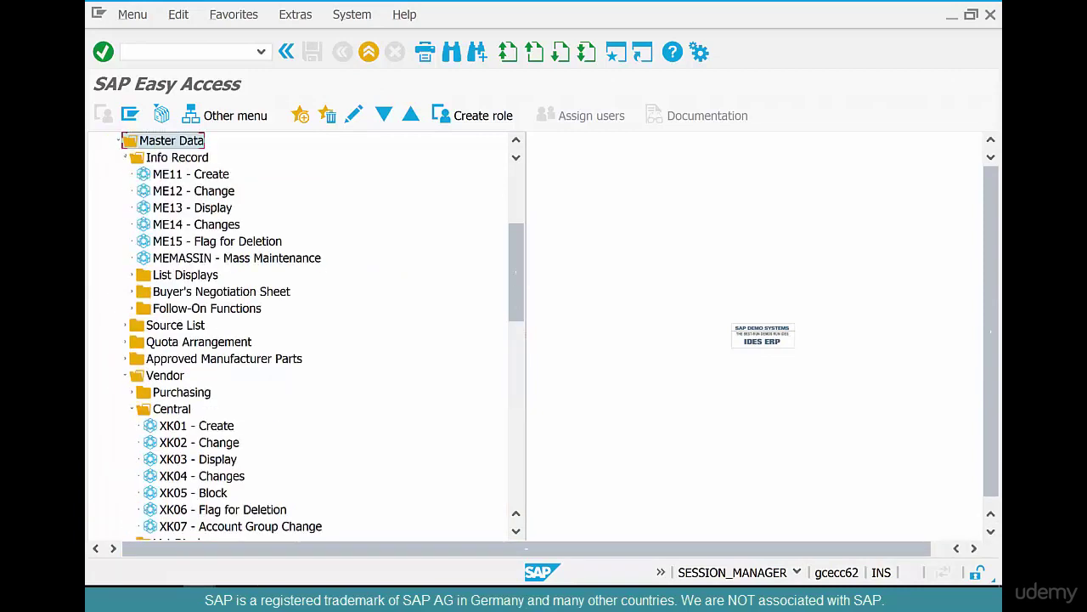
{"action": "left_click", "coordinate": [189, 174]}
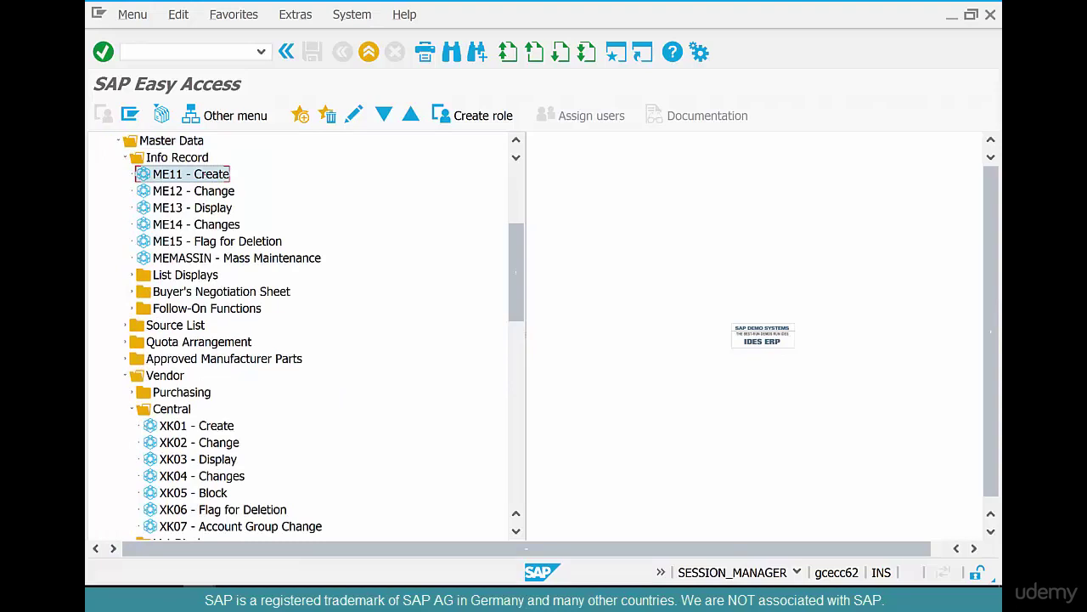
{"action": "double_click", "coordinate": [190, 175]}
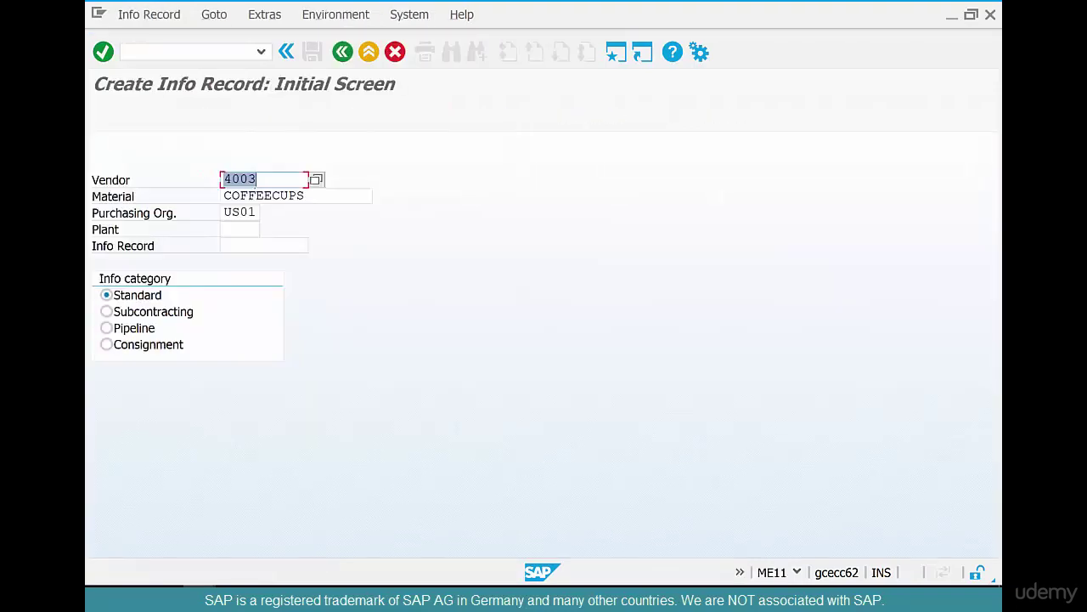
- Start a standard info record for vendor 4003, material coffeebeans-01 and purchasing organization US01, and proceed to its purchasing organization data
{"action": "left_click", "coordinate": [262, 179]}
{"action": "left_click", "coordinate": [228, 229]}
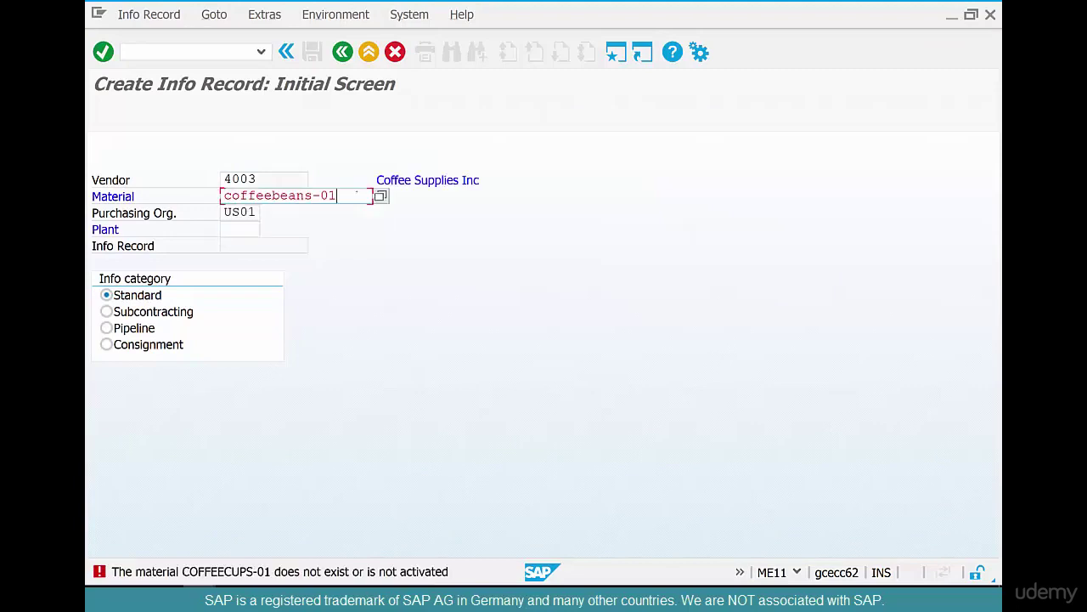
{"action": "key", "text": "Return"}
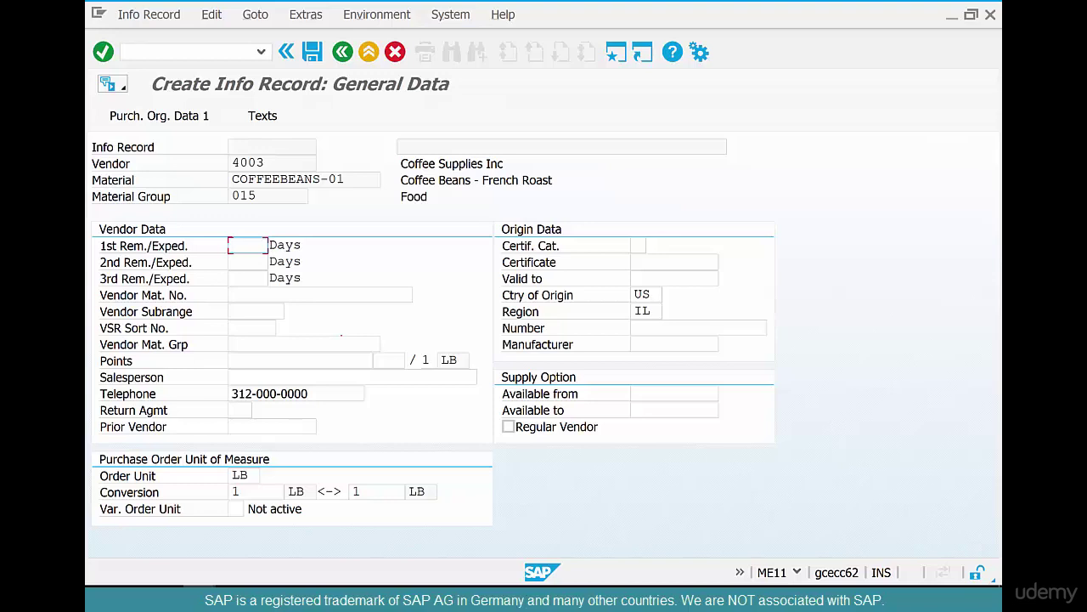
{"action": "key", "text": "Return"}
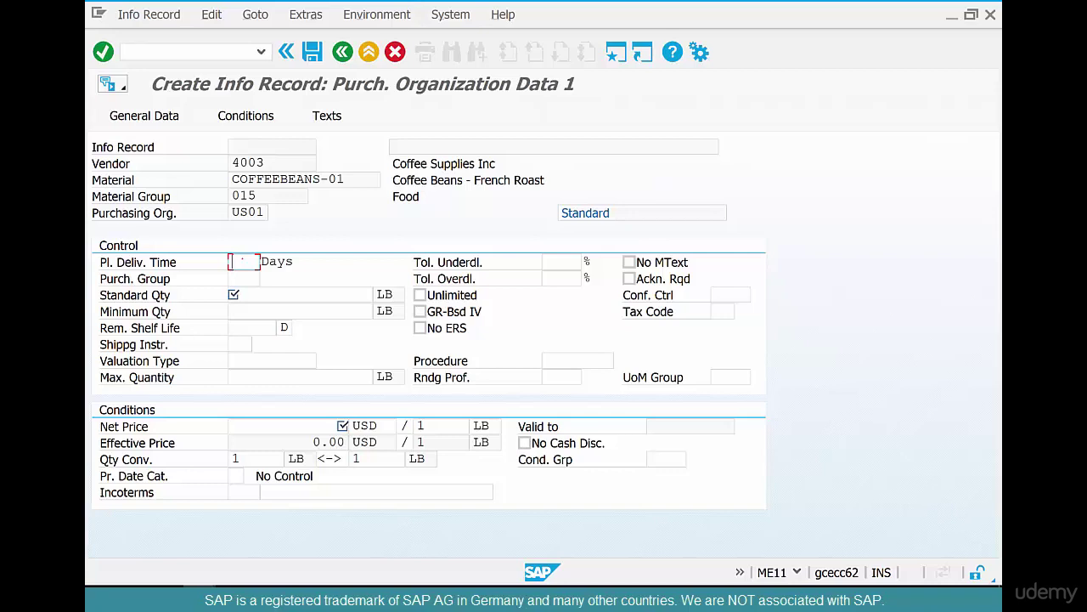
- Set the info record's planned delivery time to 10 days, standard quantity to 100 LB and minimum quantity to 20 LB
{"action": "type", "text": "10"}
{"action": "left_click", "coordinate": [243, 278]}
{"action": "left_click", "coordinate": [281, 295]}
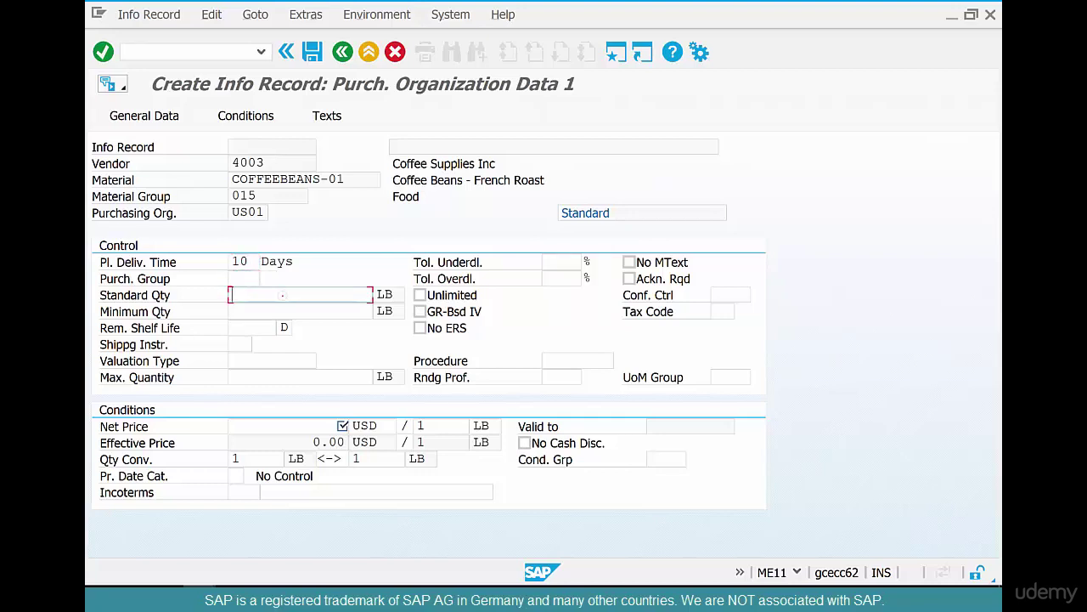
{"action": "type", "text": "100"}
{"action": "left_click", "coordinate": [238, 311]}
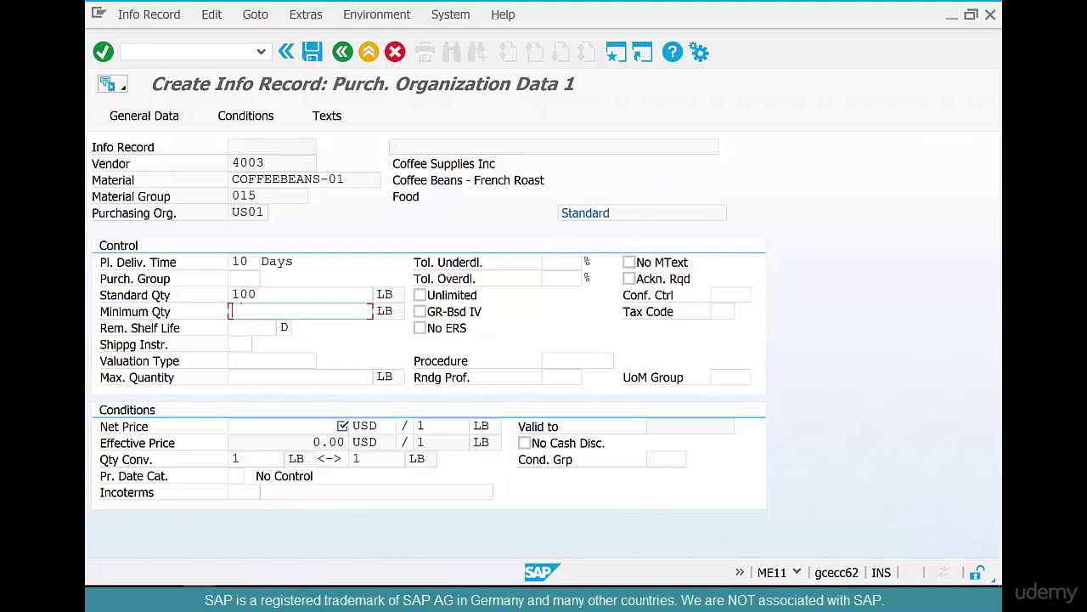
{"action": "type", "text": "20"}
{"action": "left_click", "coordinate": [561, 262]}
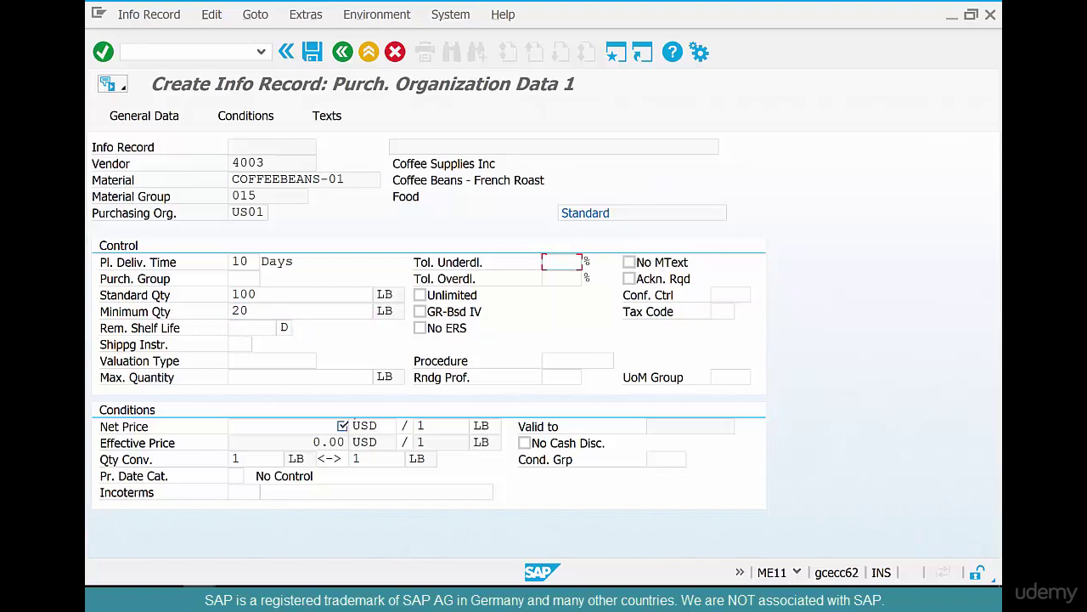
- Set the info record's net price to 10 USD per LB and its purchasing group to us1
{"action": "left_click", "coordinate": [319, 428]}
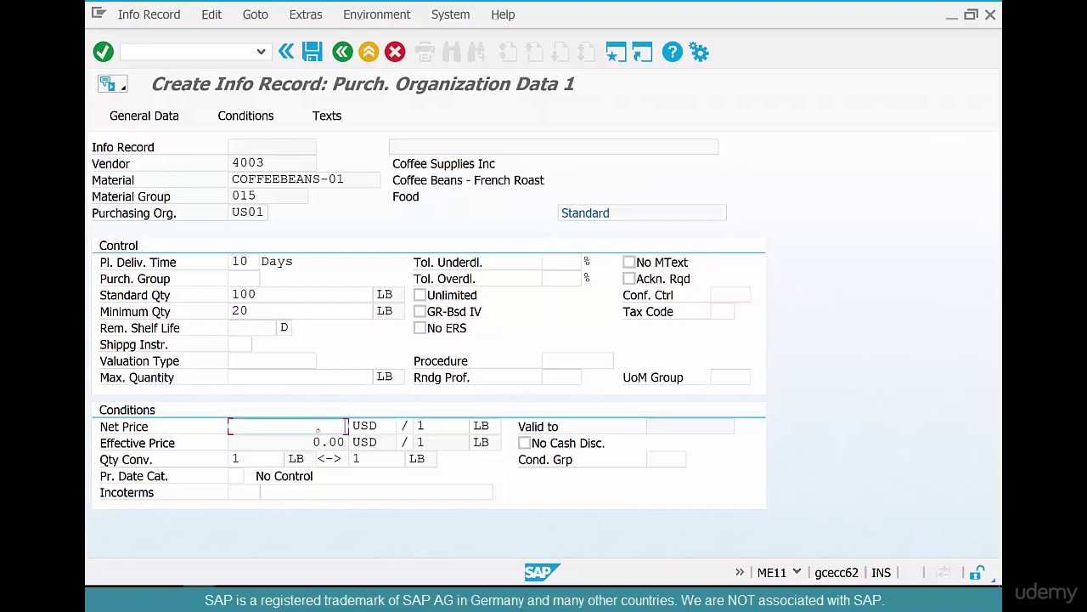
{"action": "type", "text": "10"}
{"action": "key", "text": "Return"}
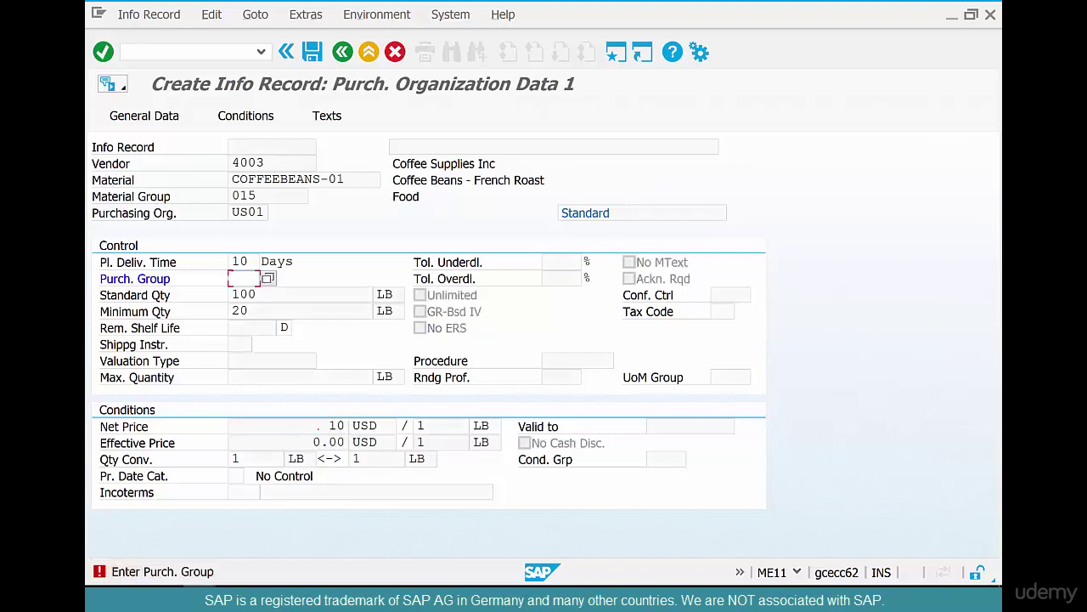
{"action": "type", "text": "us1"}
{"action": "key", "text": "Return"}
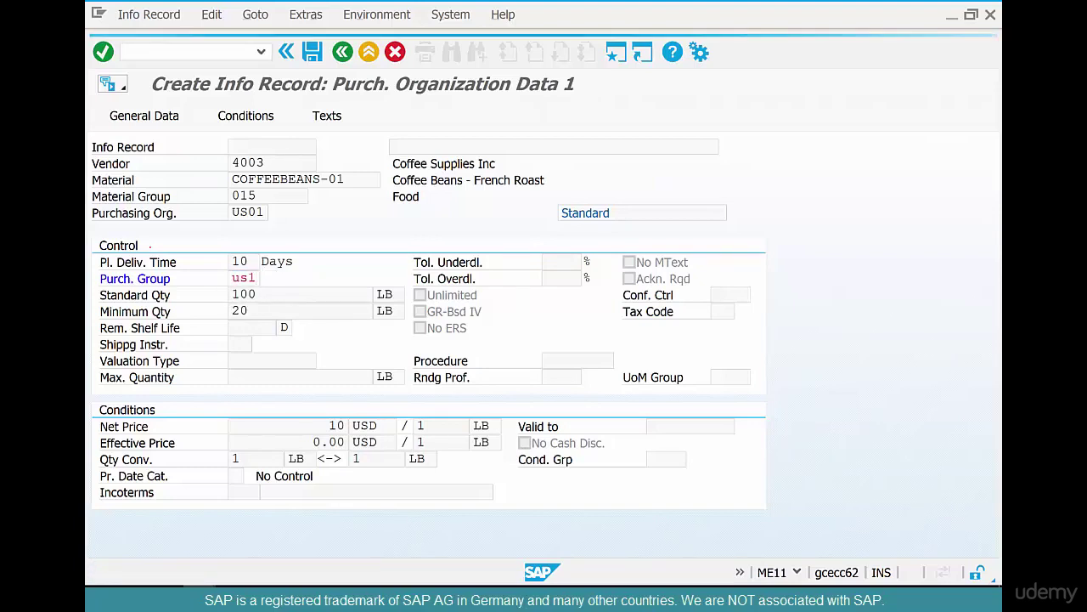
- Proceed to the info record's text overview without adding any texts, and save the info record
{"action": "key", "text": "Return"}
{"action": "key", "text": "Return"}
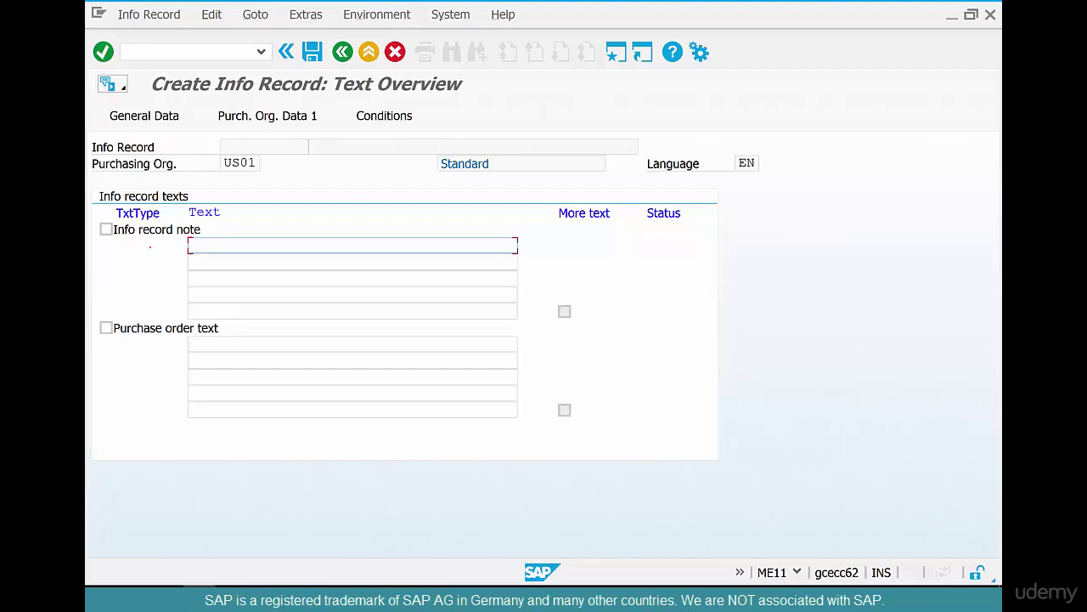
{"action": "key", "text": "F3"}
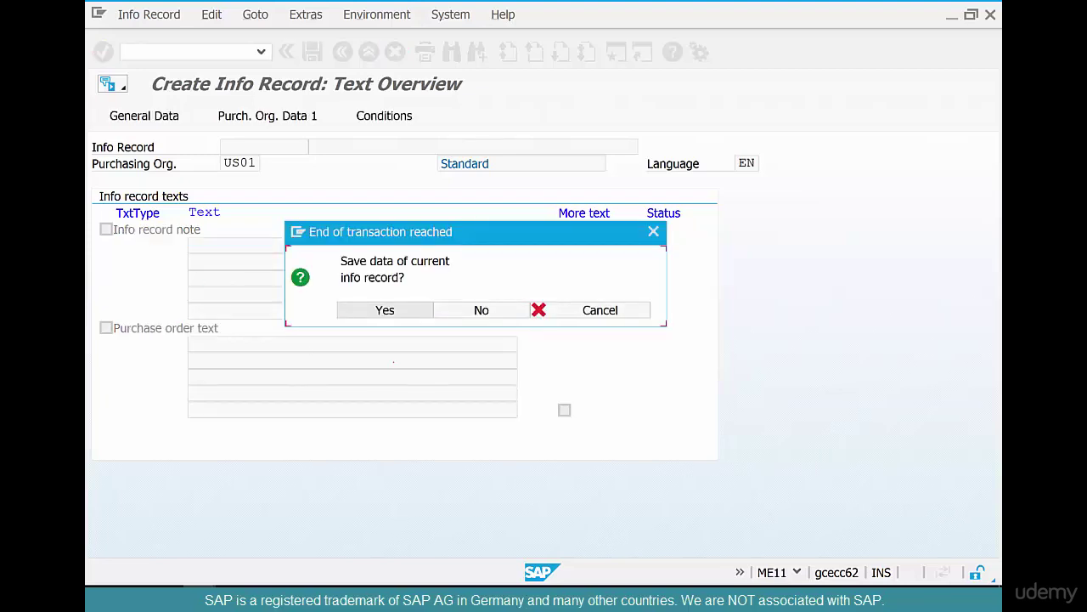
{"action": "left_click", "coordinate": [380, 310]}
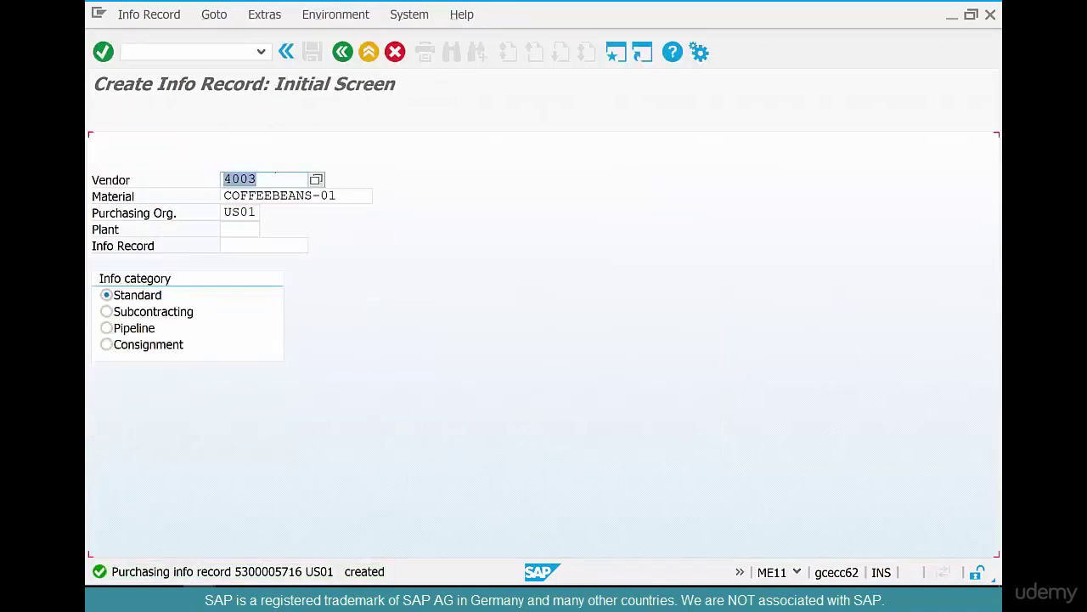
{"action": "left_click", "coordinate": [286, 176]}
{"action": "left_click_drag", "start_coordinate": [346, 196], "coordinate": [205, 194]}
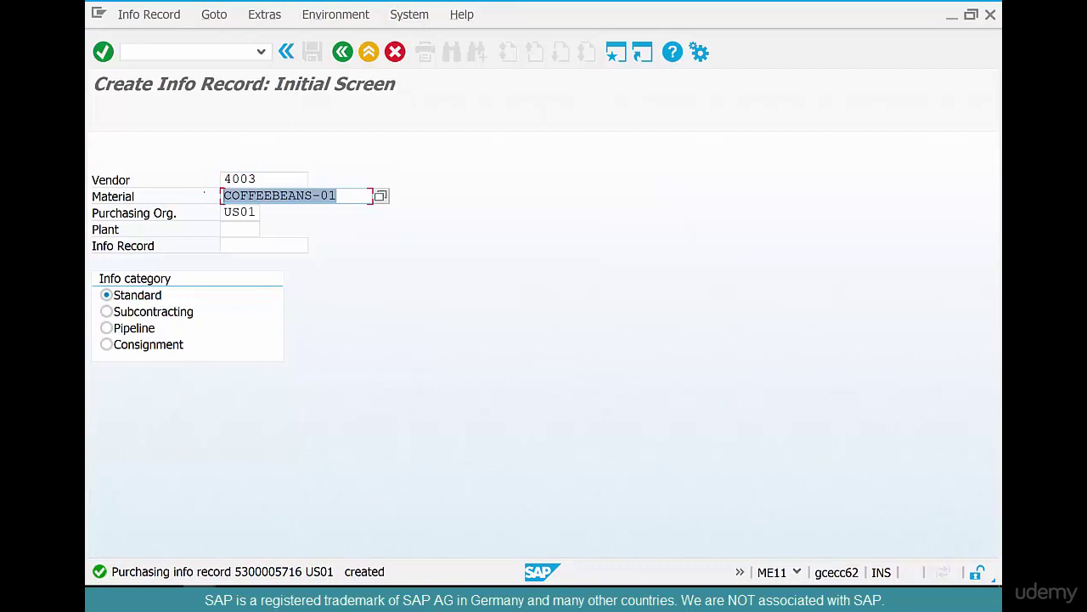
- Leave info record creation and start a standard purchase order in ME21N for vendor 4003
{"action": "key", "text": "F3"}
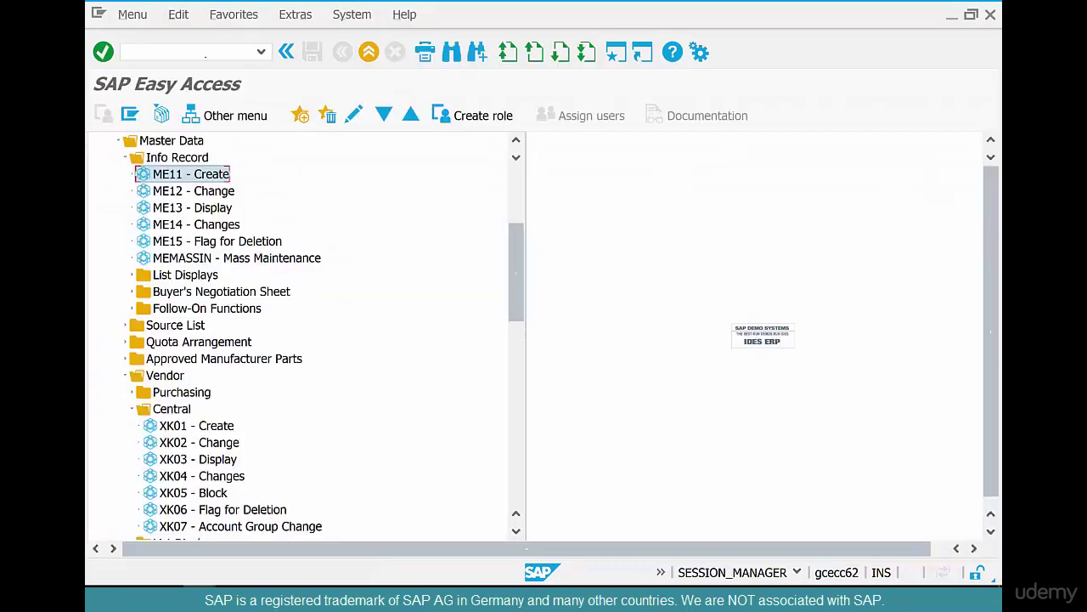
{"action": "type", "text": "me21n"}
{"action": "key", "text": "Return"}
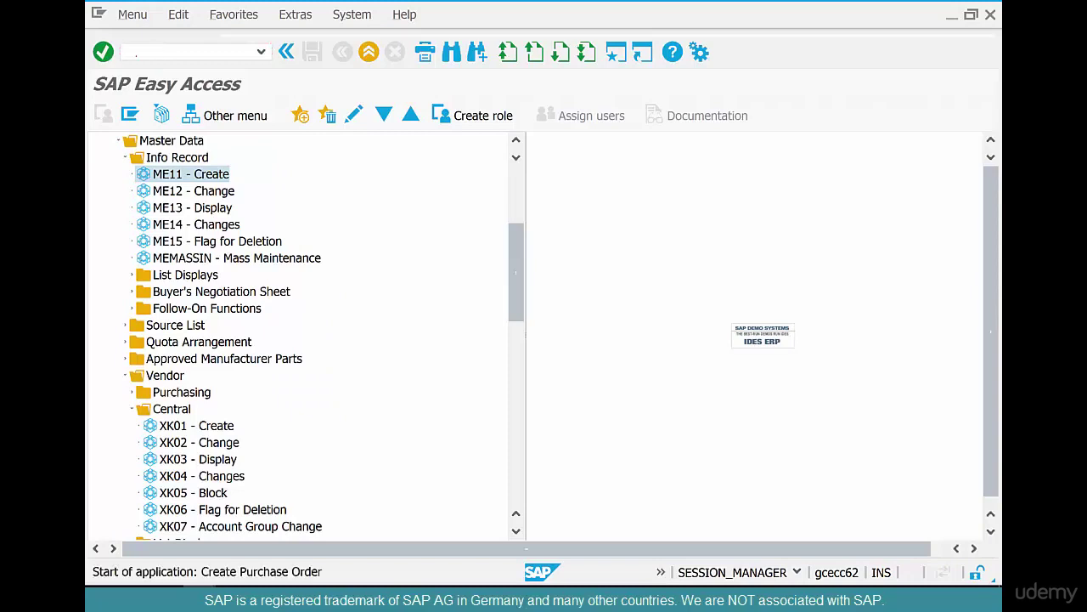
{"action": "left_click", "coordinate": [557, 150]}
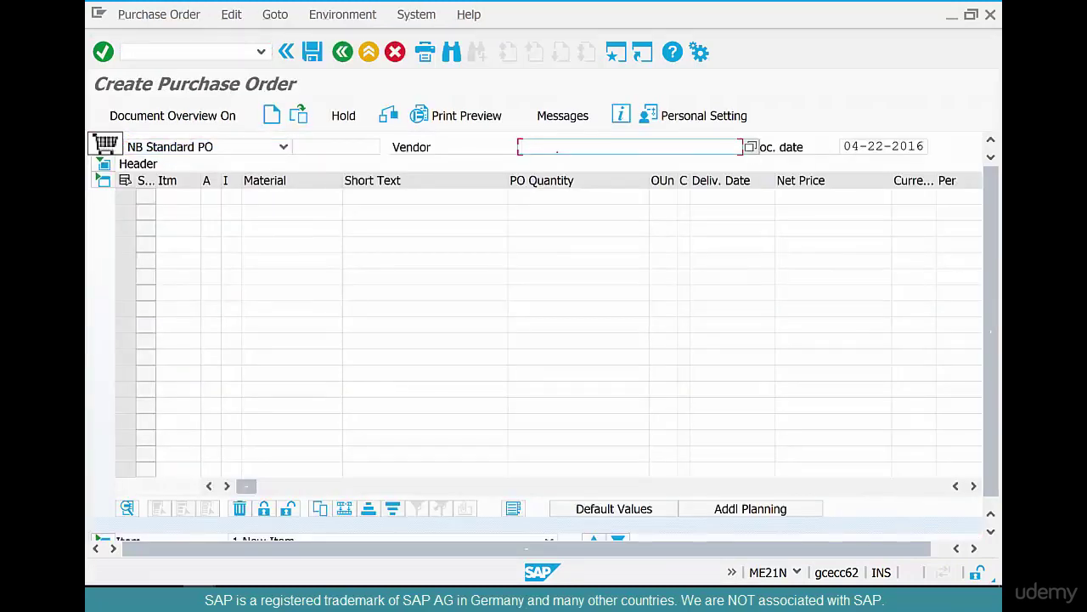
{"action": "type", "text": "4003"}
{"action": "key", "text": "Return"}
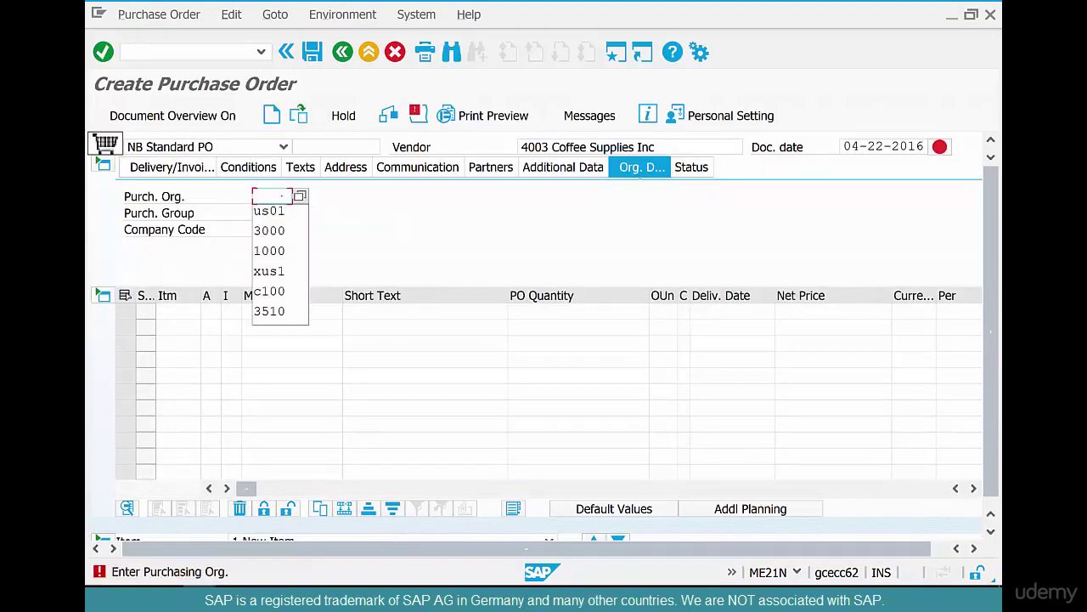
- Enter purchasing organization us01, purchasing group 300 and company code US01 in the purchase order's organizational data
{"action": "type", "text": "us01"}
{"action": "key", "text": "Tab"}
{"action": "type", "text": "300"}
{"action": "key", "text": "Tab"}
{"action": "key", "text": "Tab"}
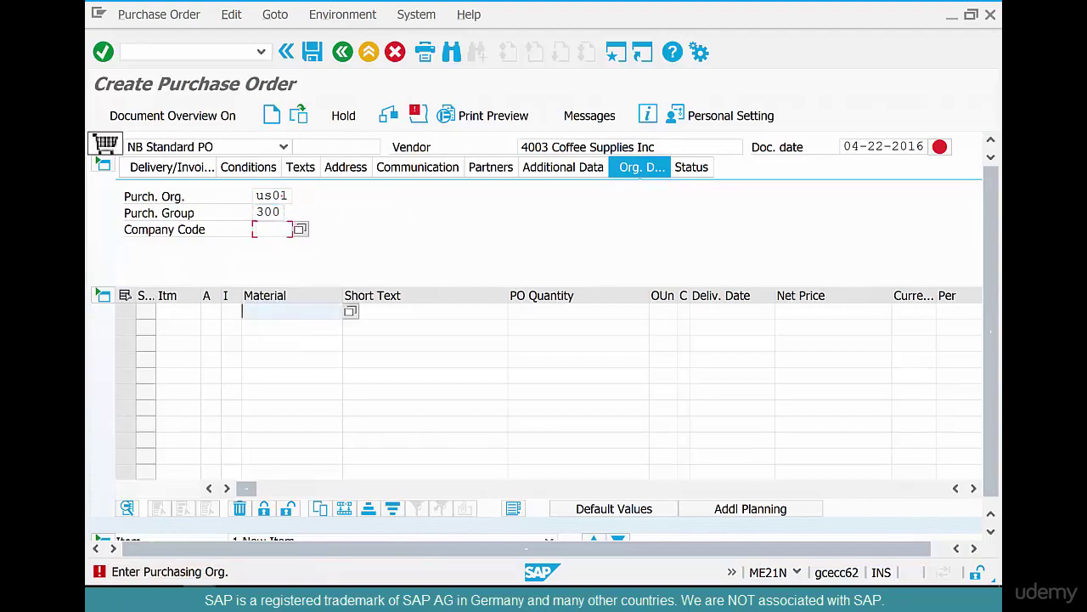
{"action": "left_click", "coordinate": [273, 213]}
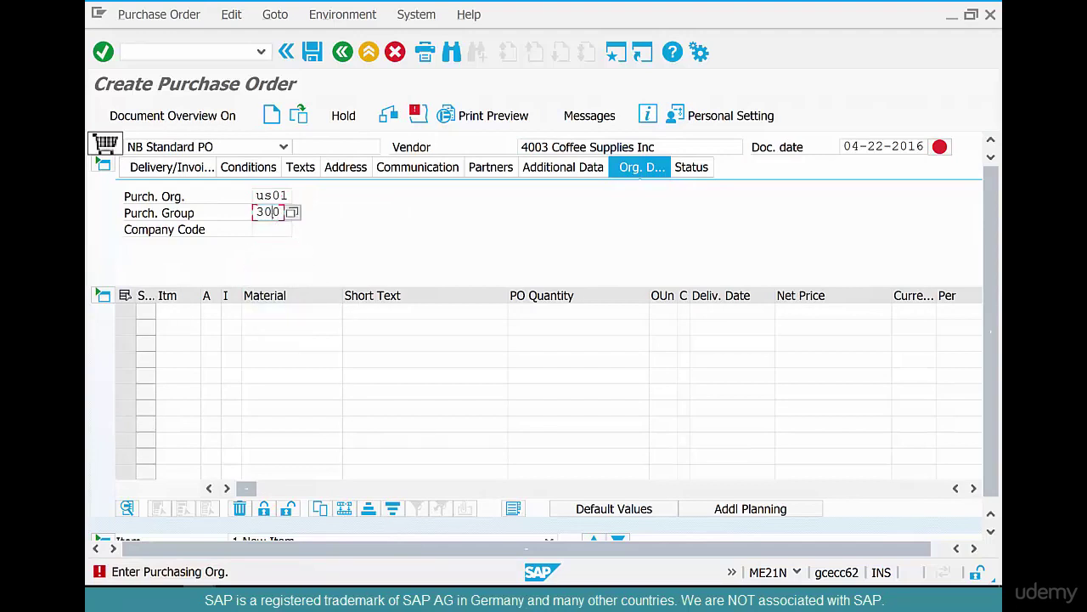
{"action": "key", "text": "Tab"}
{"action": "key", "text": "Down"}
{"action": "key", "text": "Down"}
{"action": "key", "text": "Return"}
{"action": "key", "text": "Return"}
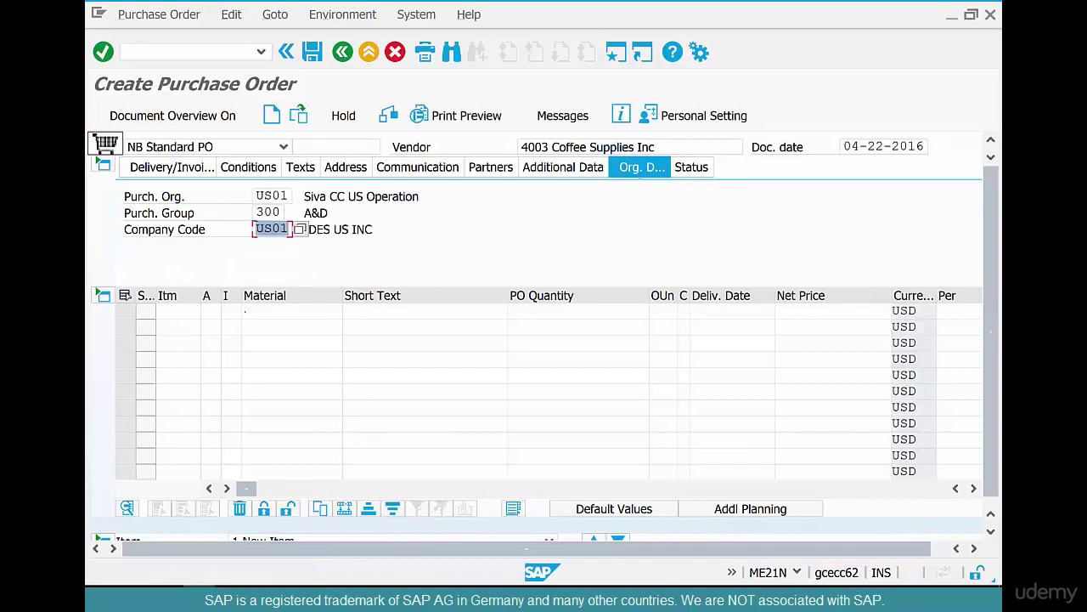
- Add material coffeebeans-01 with a quantity of 10 as the first purchase order item
{"action": "left_click", "coordinate": [247, 311]}
{"action": "type", "text": "c"}
{"action": "key", "text": "Down"}
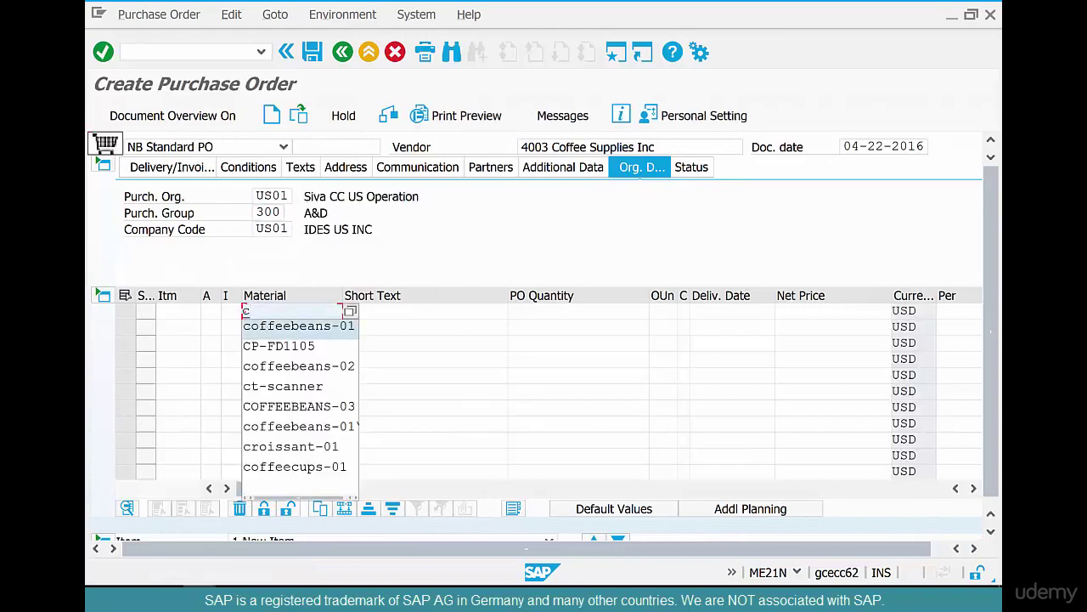
{"action": "key", "text": "Return"}
{"action": "key", "text": "Tab"}
{"action": "key", "text": "Tab"}
{"action": "type", "text": "10"}
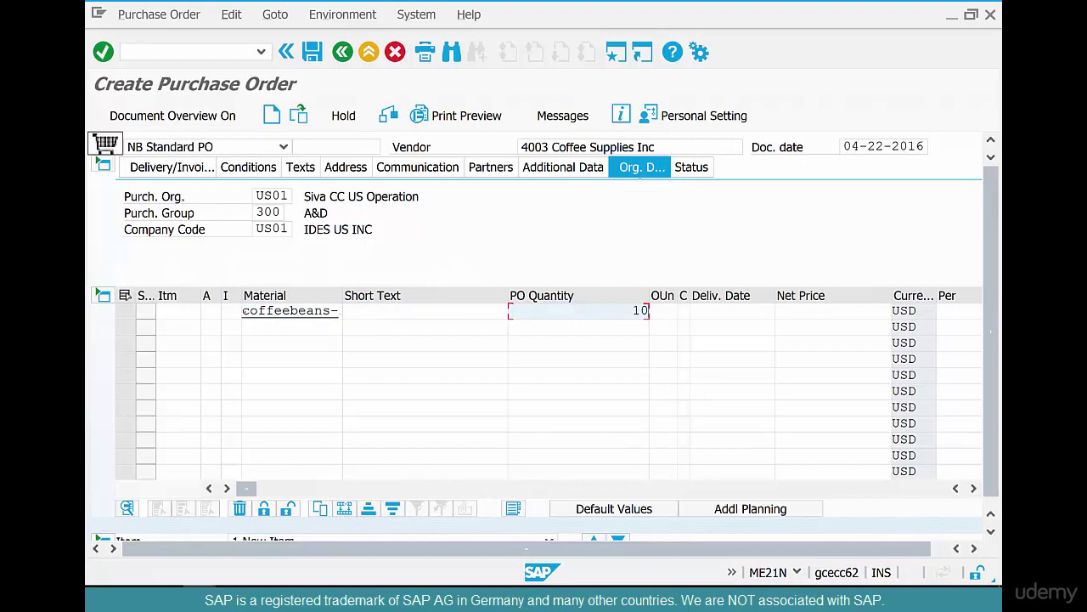
{"action": "key", "text": "Return"}
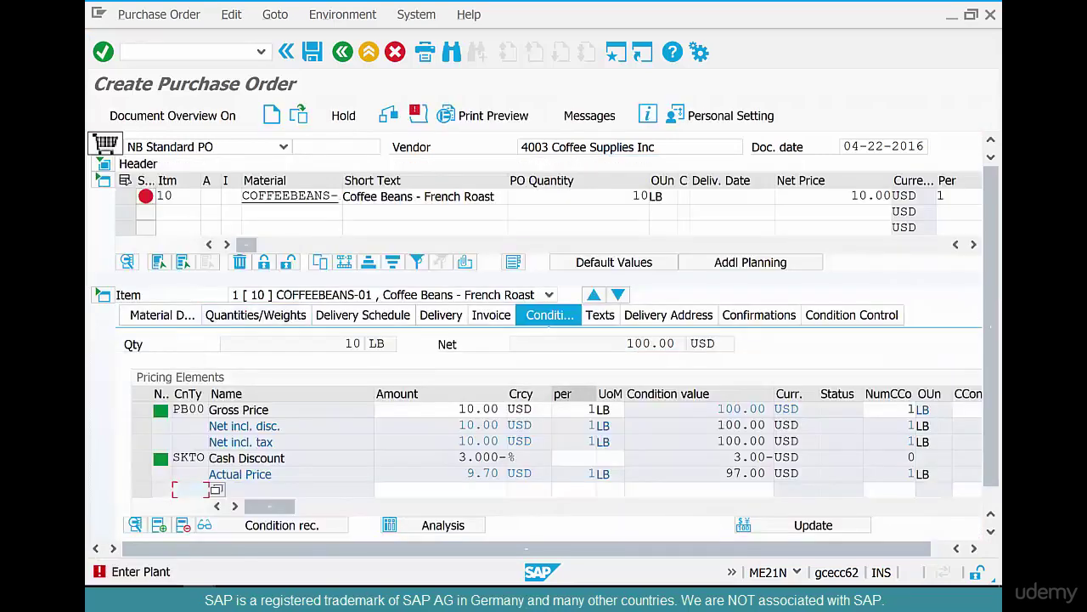
- Assign plant chi1 to the coffee beans item
{"action": "left_click", "coordinate": [534, 245]}
{"action": "left_click", "coordinate": [482, 195]}
{"action": "type", "text": "chi1"}
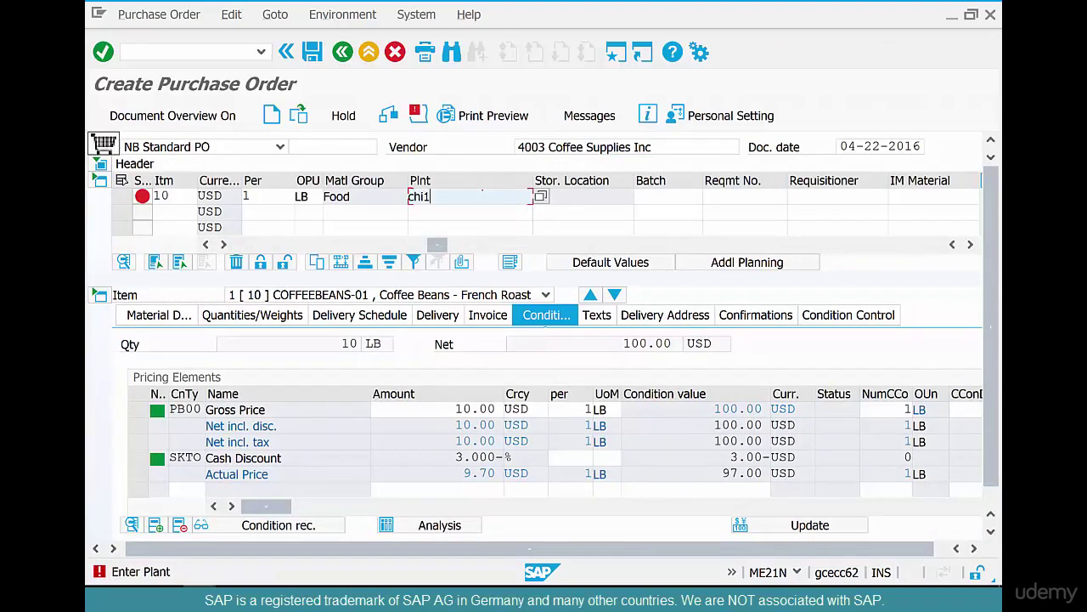
{"action": "key", "text": "Return"}
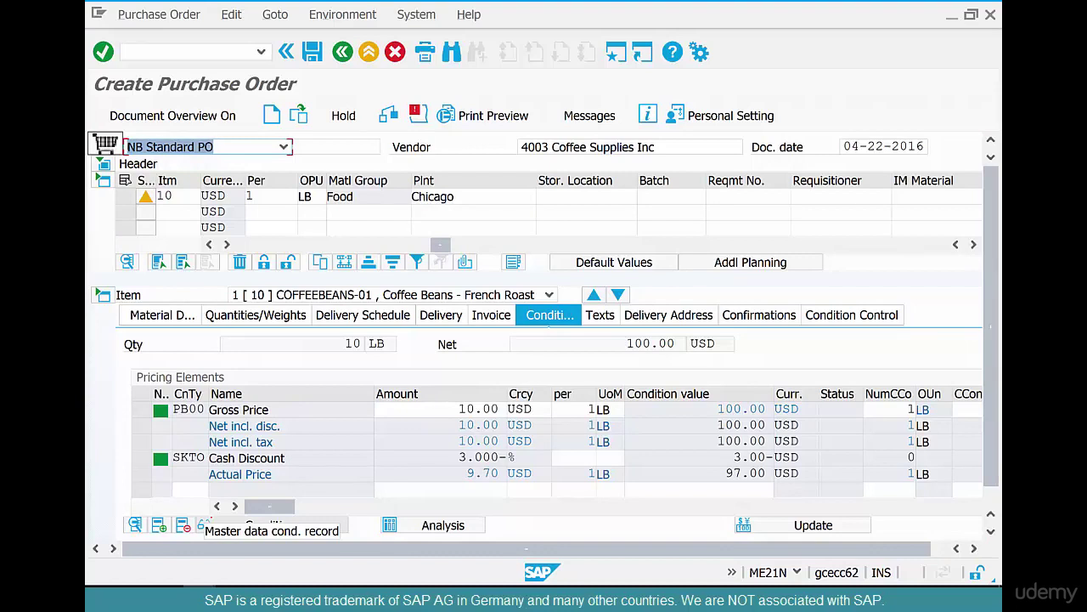
- Compare the coffee beans item's delivery date with today's date in the system calendar
{"action": "left_click_drag", "start_coordinate": [440, 245], "coordinate": [246, 245]}
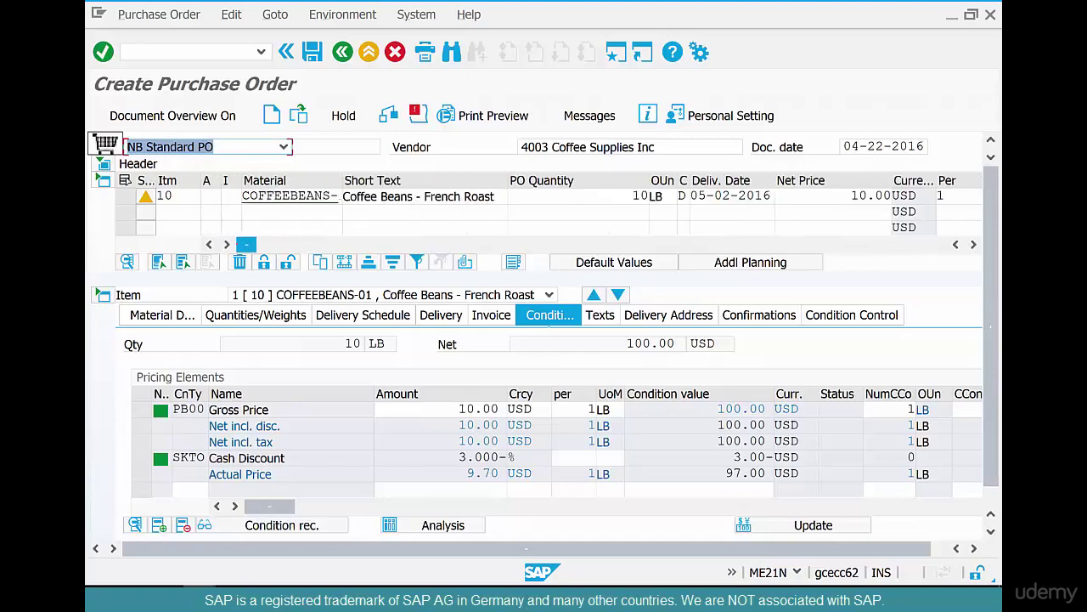
{"action": "left_click", "coordinate": [960, 600]}
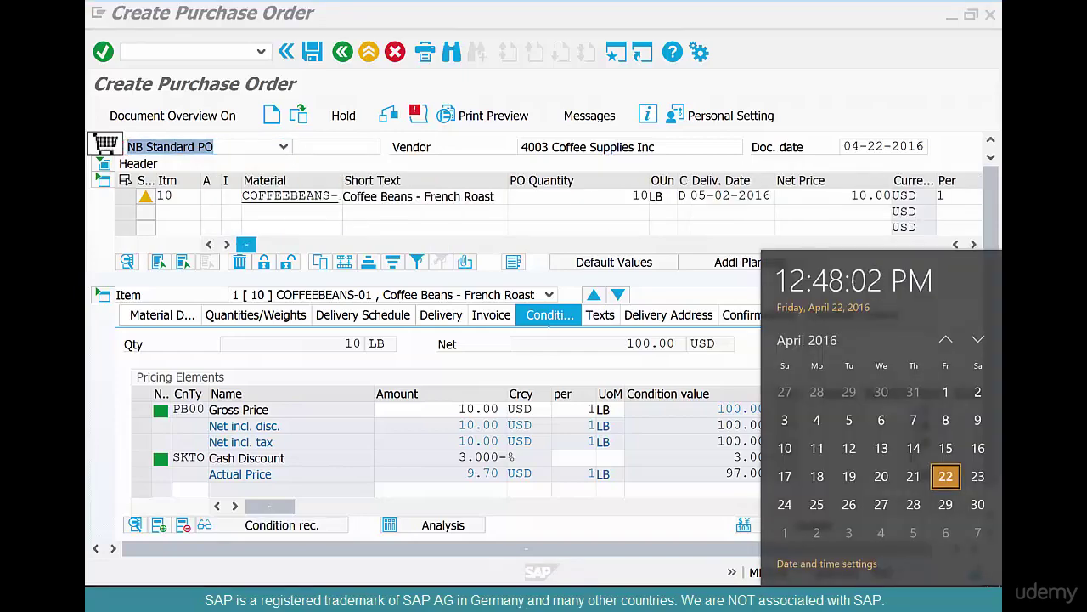
{"action": "left_click", "coordinate": [713, 196]}
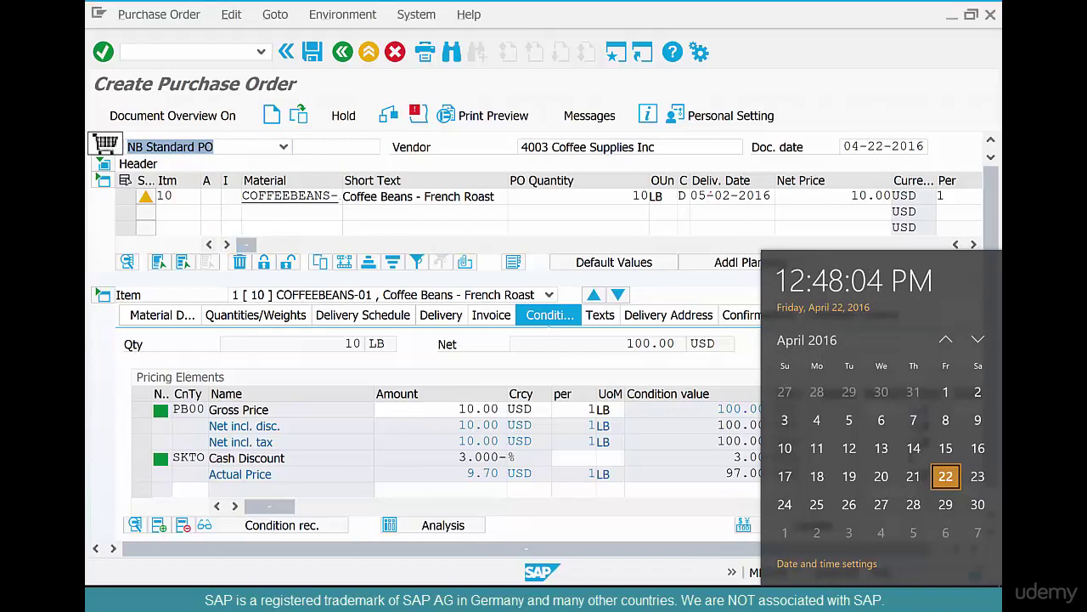
{"action": "left_click_drag", "start_coordinate": [690, 195], "coordinate": [771, 195]}
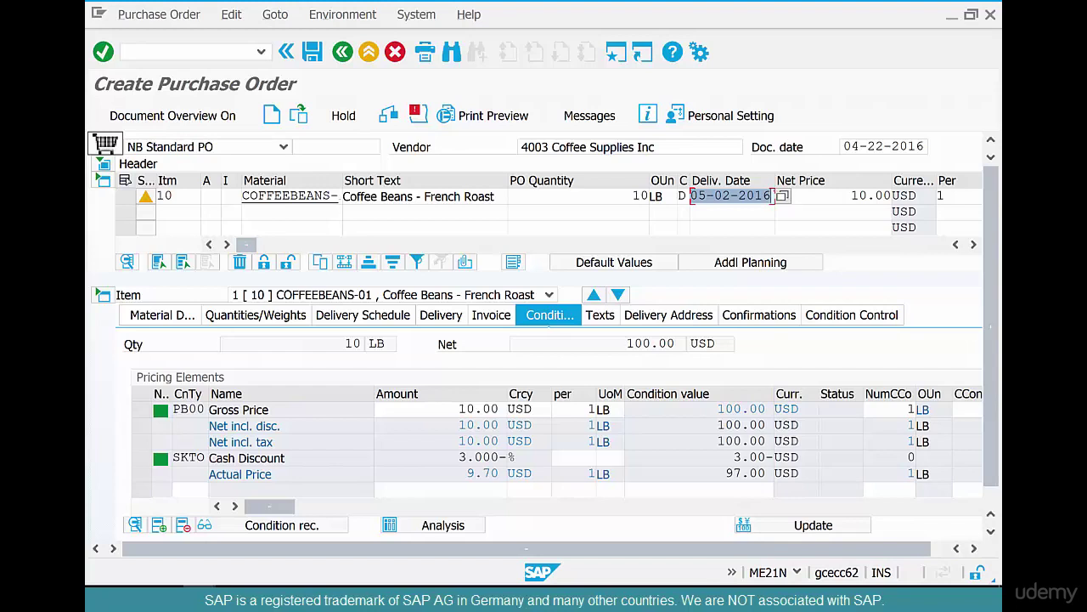
{"action": "left_click", "coordinate": [706, 196]}
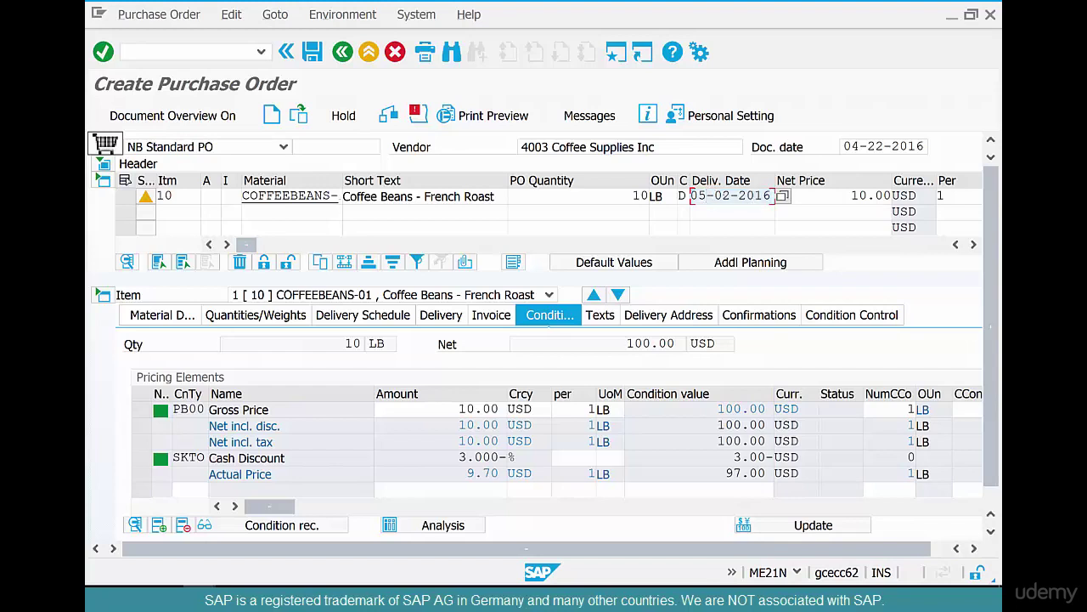
{"action": "left_click_drag", "start_coordinate": [689, 195], "coordinate": [771, 195]}
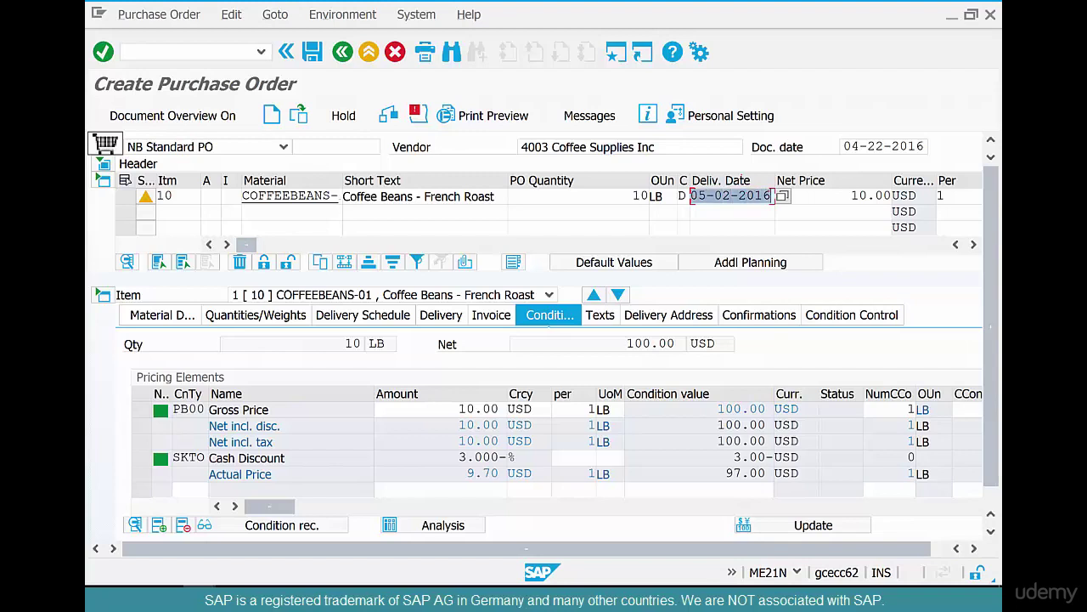